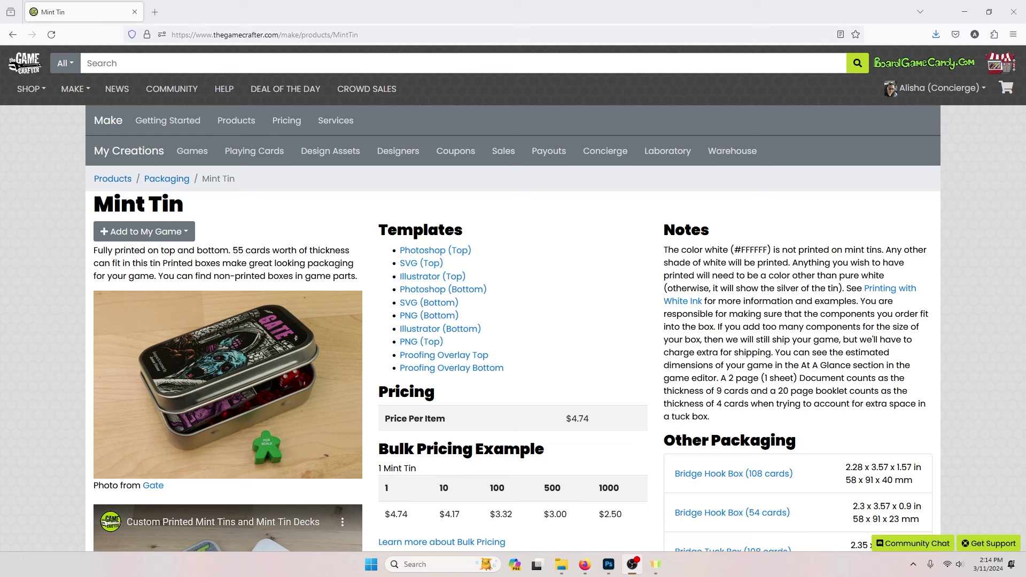
Save the PNG (Bottom) mint tin template from The Game Crafter, then return to Photoshop
right_click(447, 316)
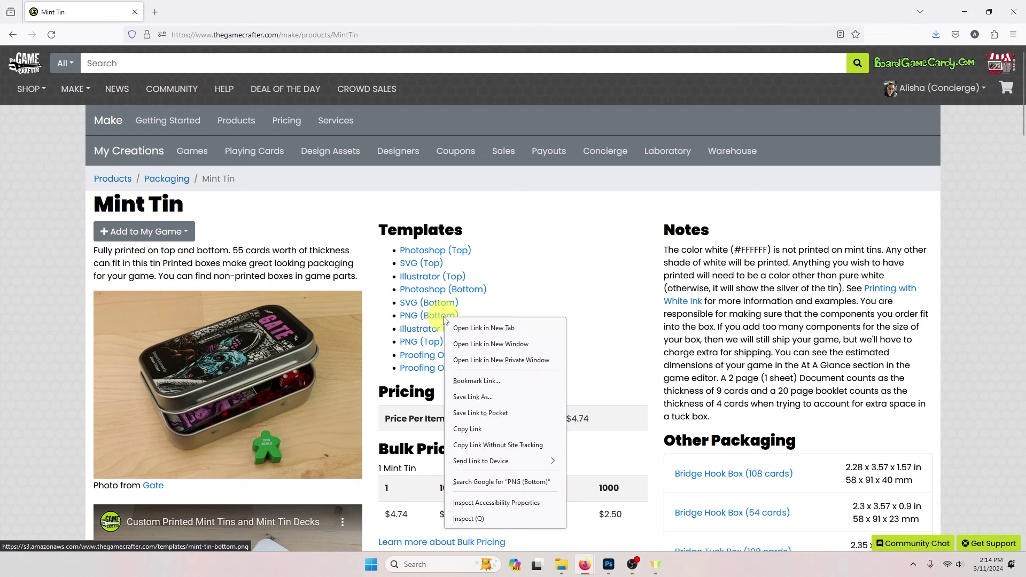
click(506, 403)
click(426, 267)
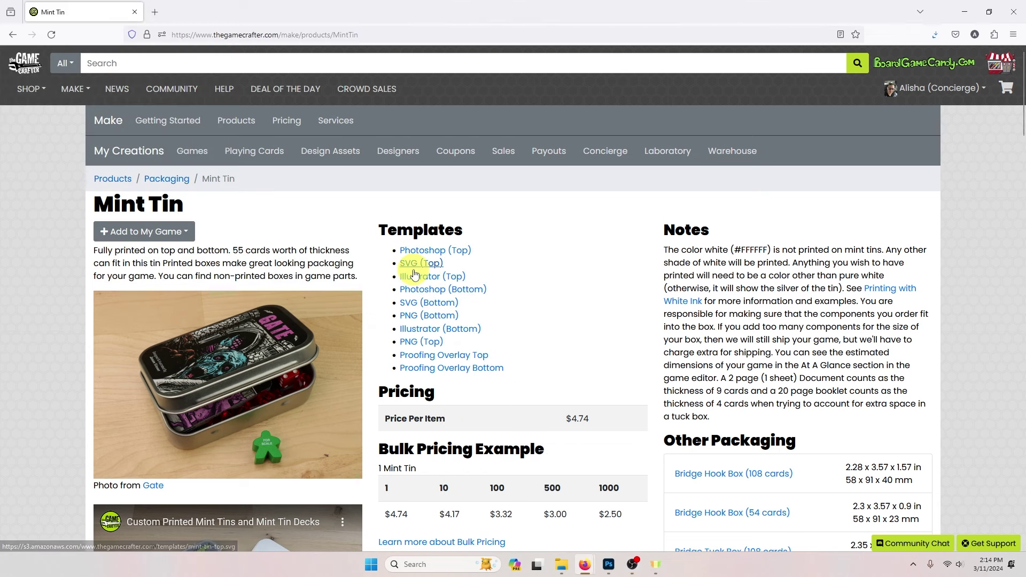
click(712, 325)
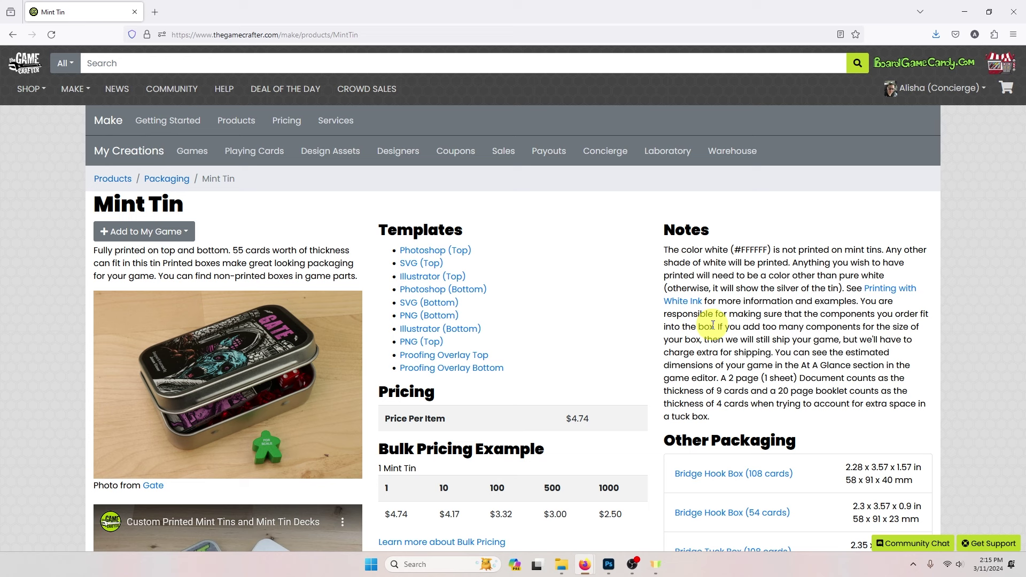
key(alt+Tab)
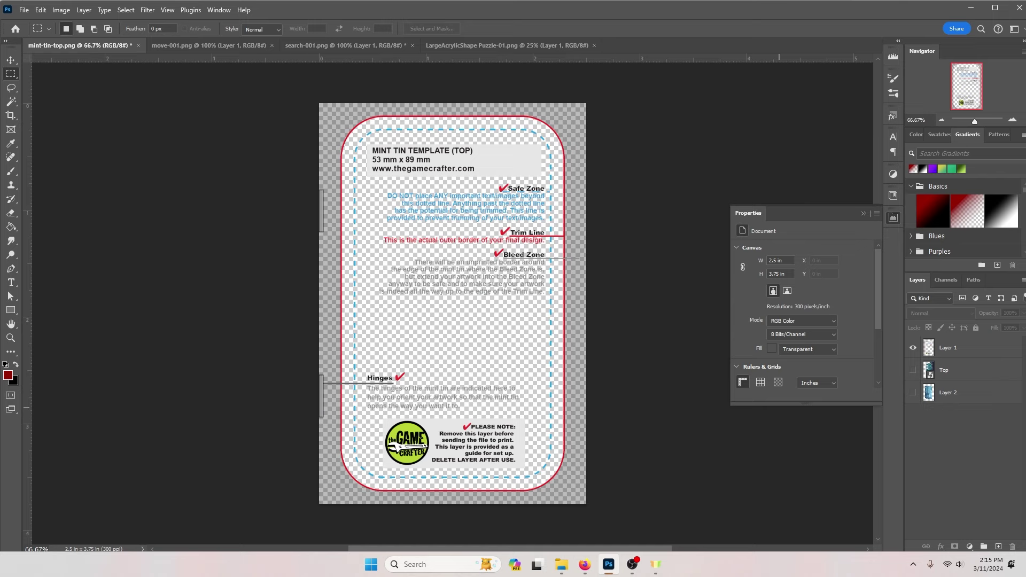
Hide Layer 1's template guide and show the Top layer's FROM THE DEEP artwork
click(913, 348)
click(913, 370)
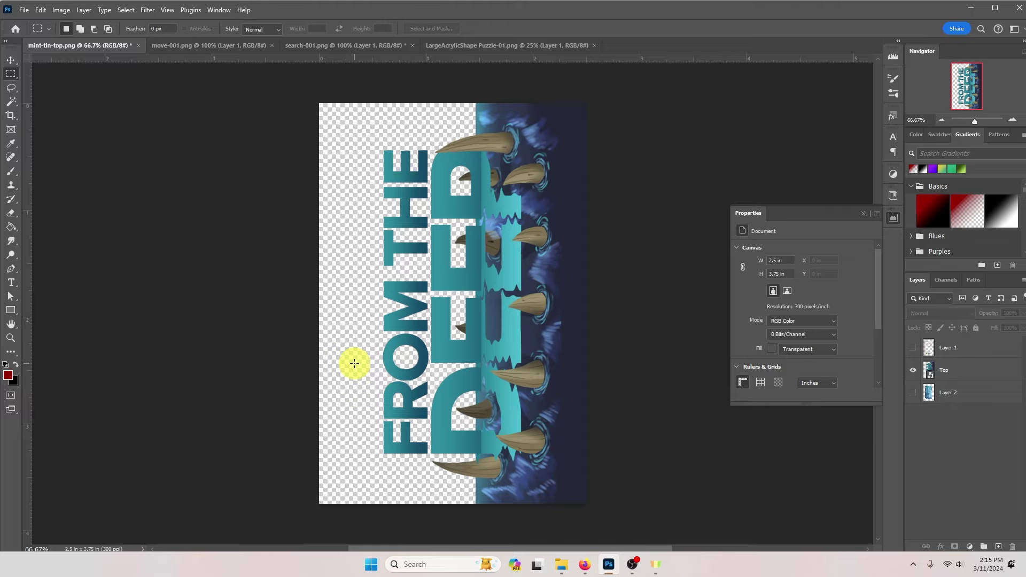
Add Layer 3 above Layer 2 and paint-bucket fill it with pure white #ffffff
click(977, 392)
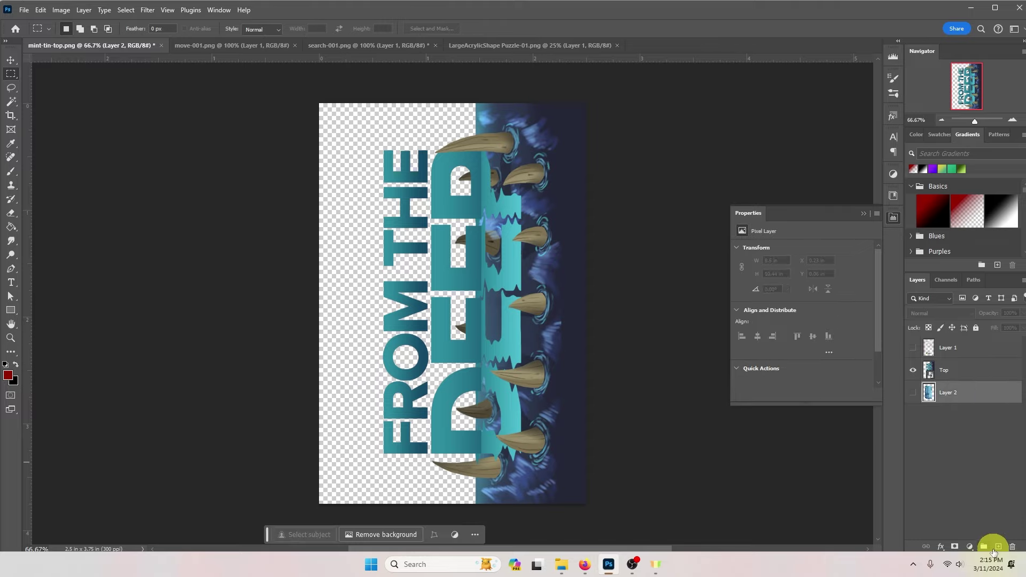
click(998, 547)
click(8, 375)
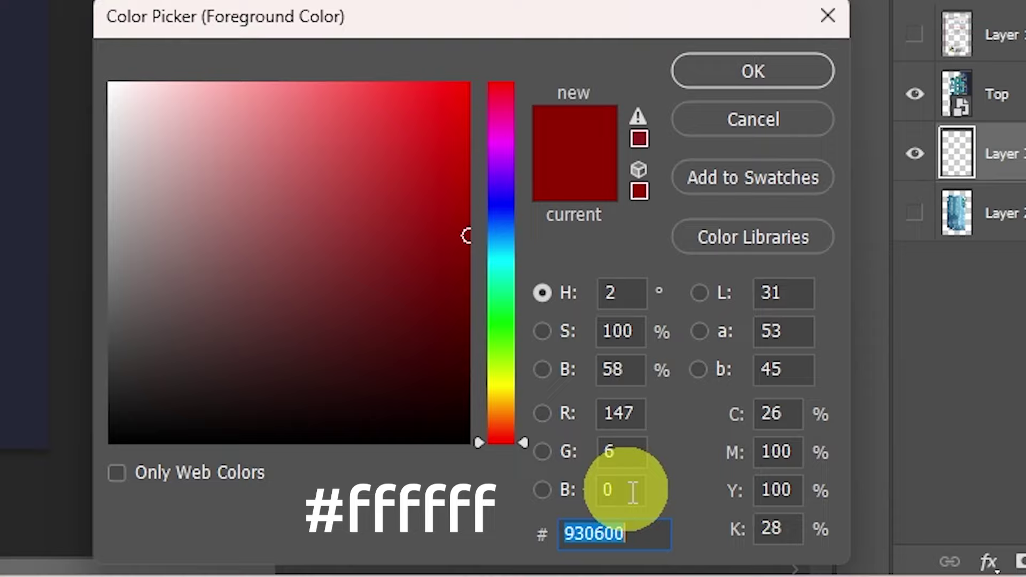
drag(176, 182, 91, 53)
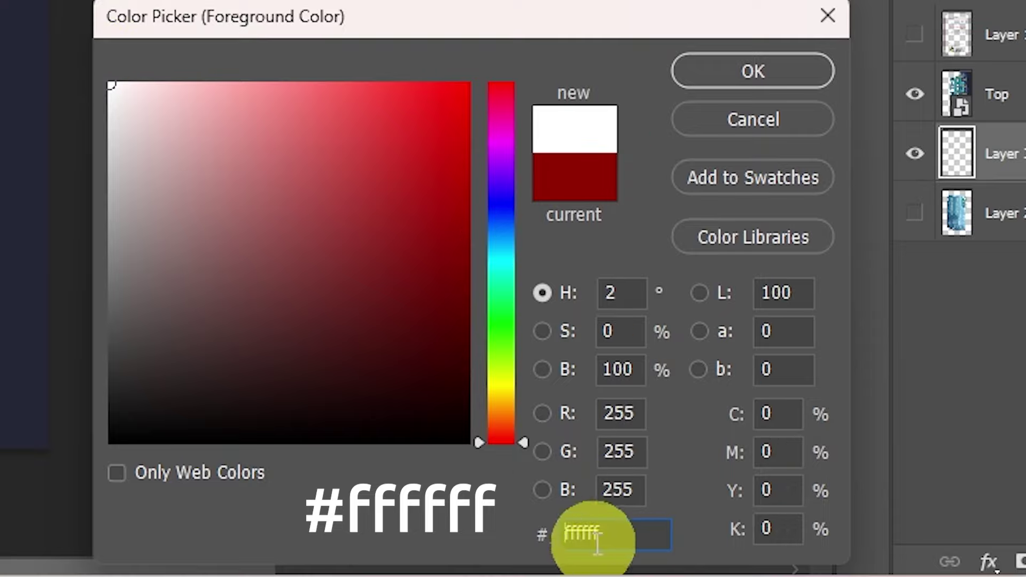
click(619, 540)
drag(618, 540, 543, 531)
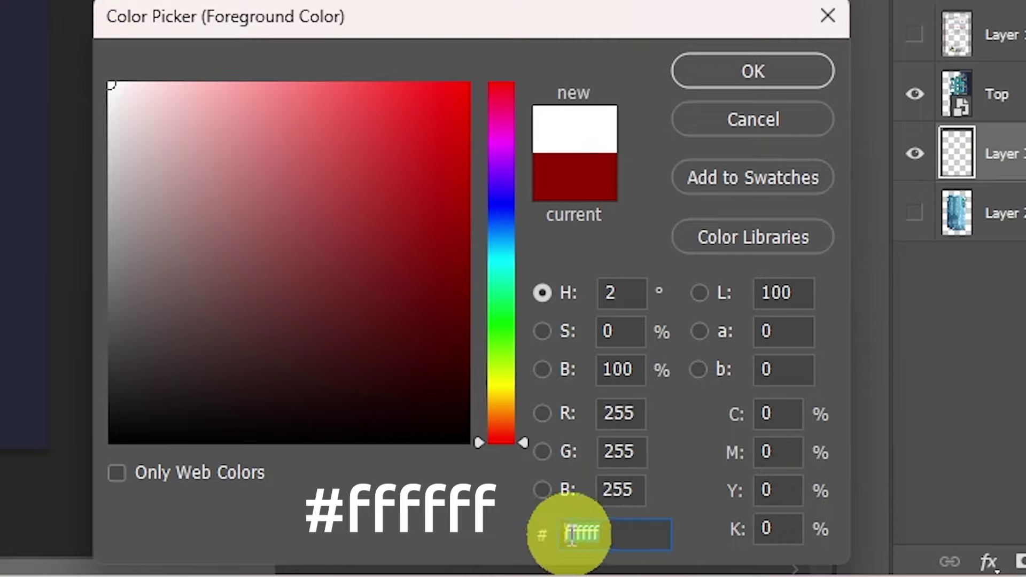
key(Return)
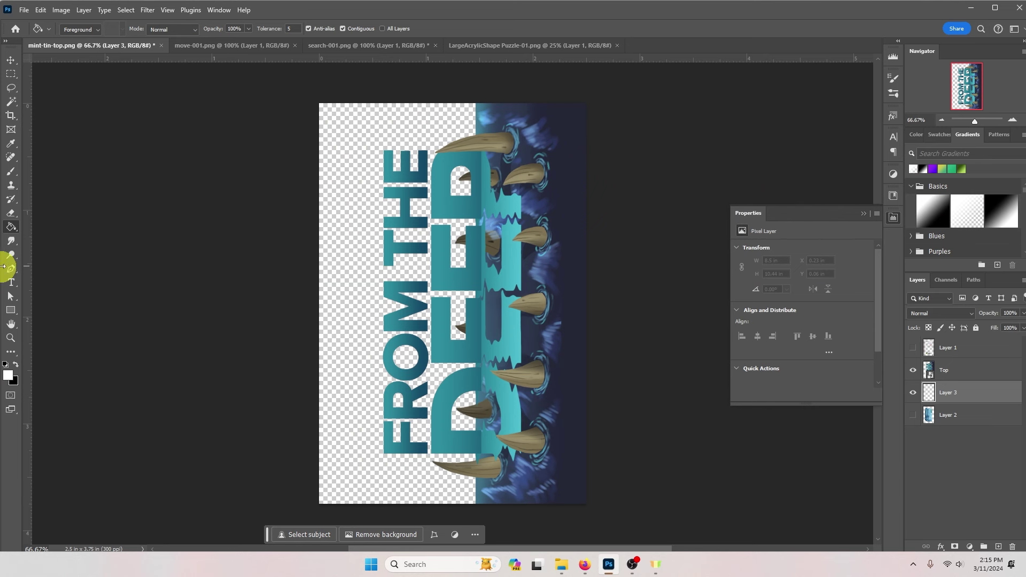
click(365, 297)
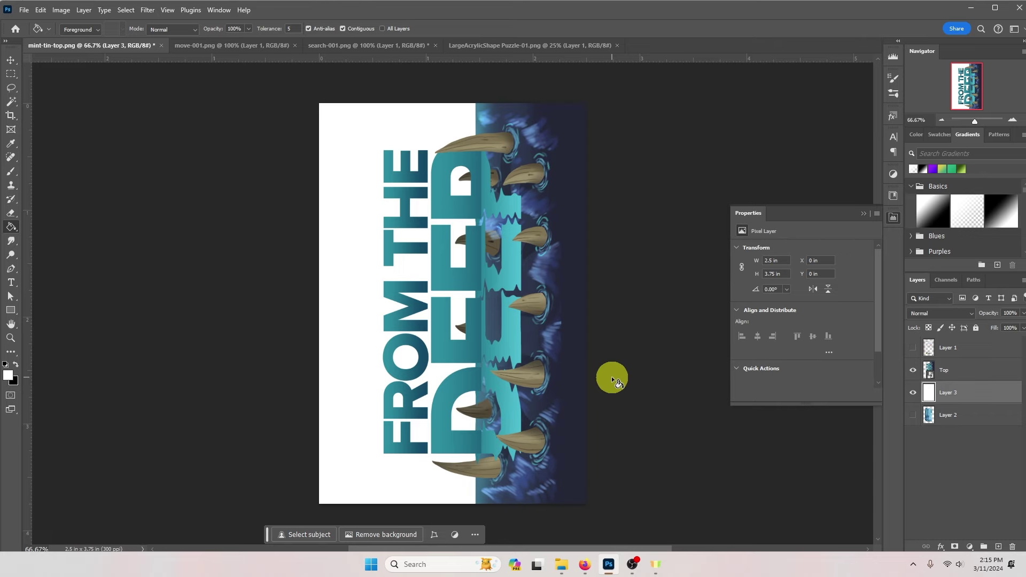
Hide Layer 3 and the Top artwork, and show Layer 2's card art
click(913, 393)
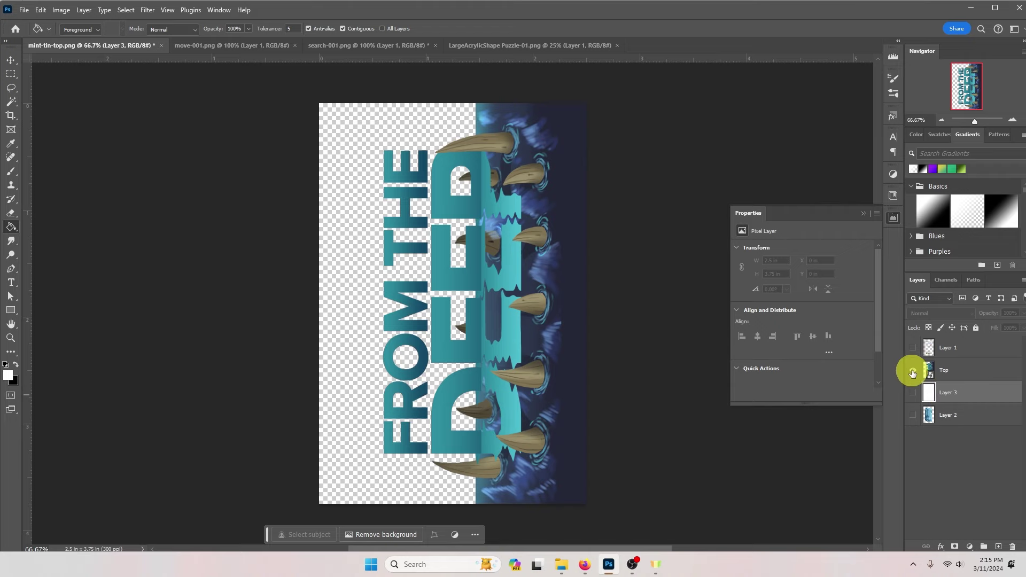
click(913, 372)
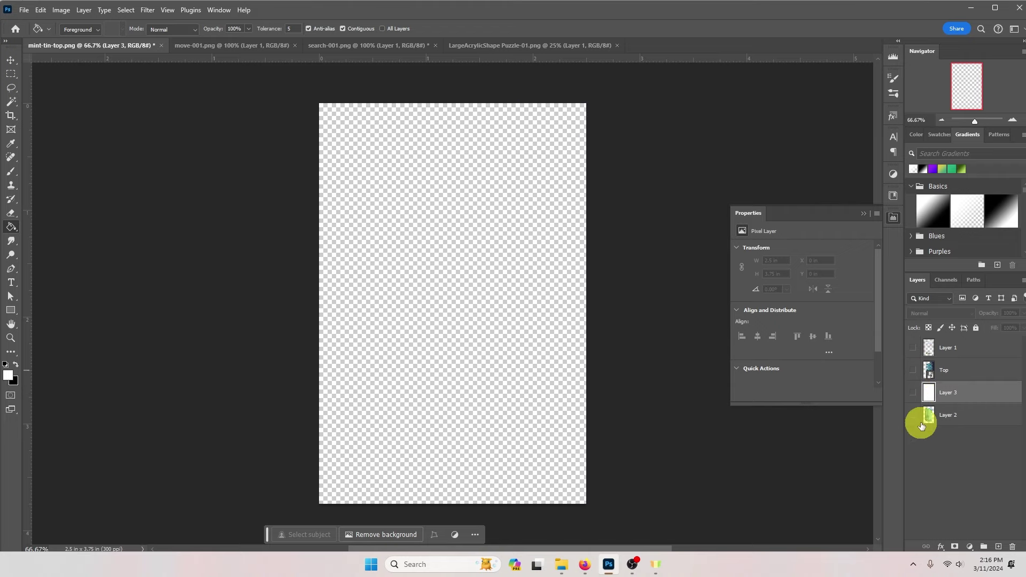
click(912, 415)
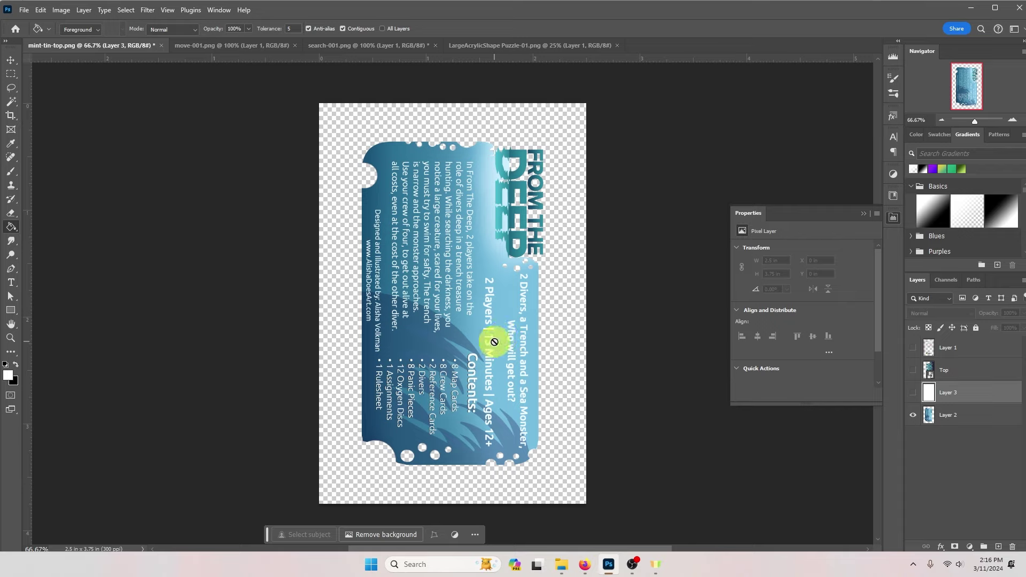
Set the foreground colour to near-white #fefefe
click(8, 374)
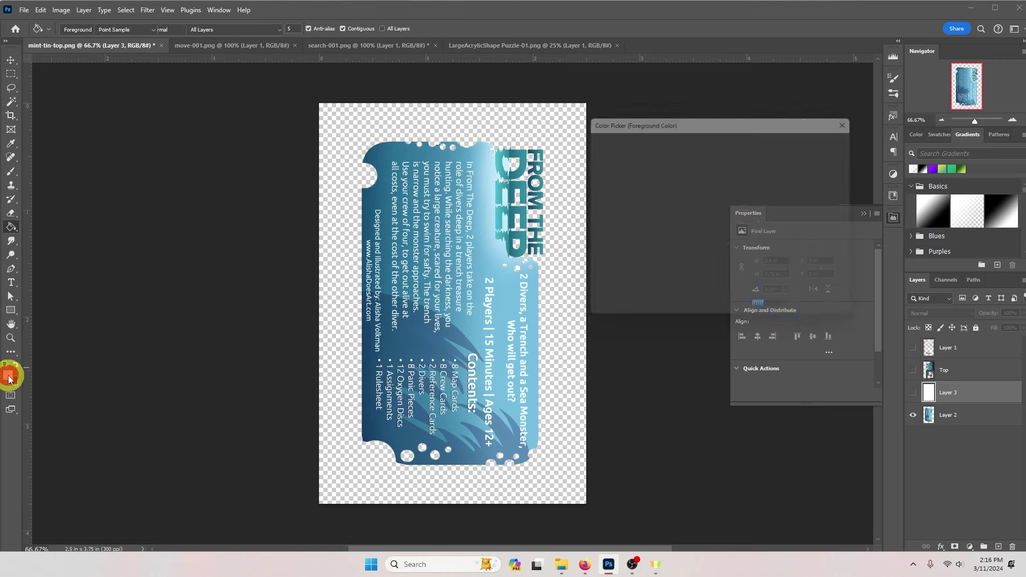
click(769, 318)
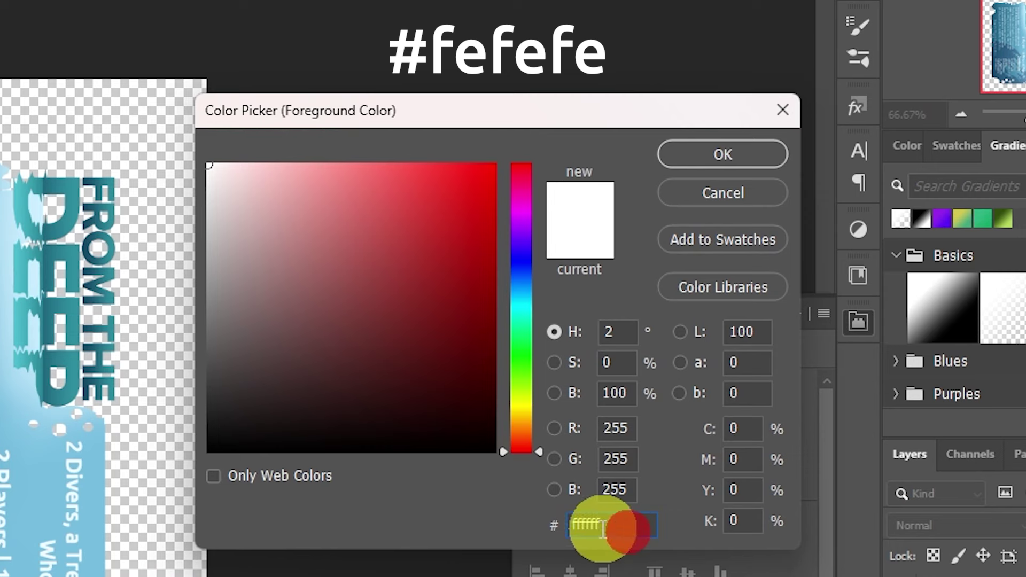
text(f)
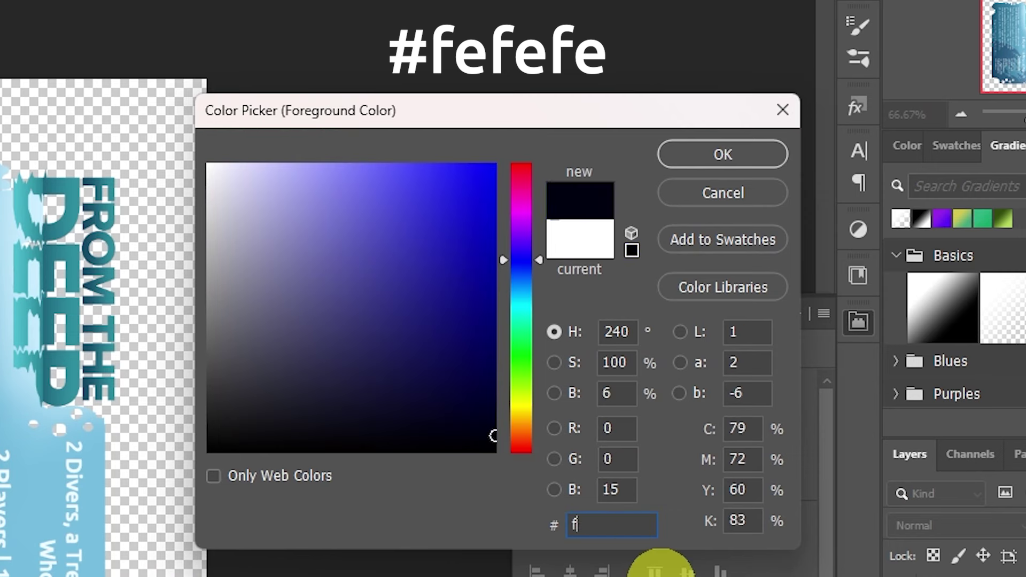
text(efefe)
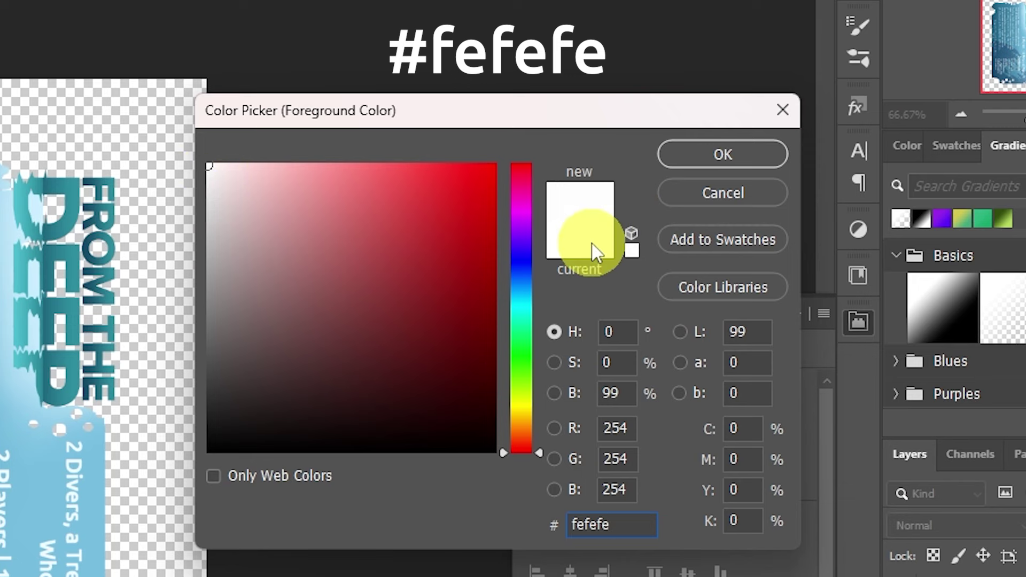
key(Return)
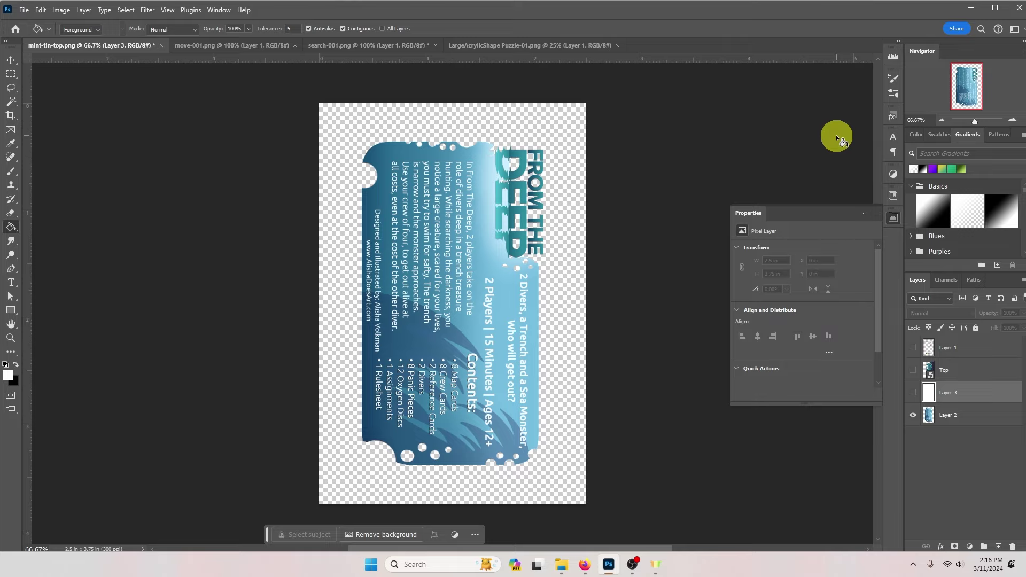
Zoom to 200% and sample the 2 Players lettering's off-white f2fbff as foreground colour
click(1013, 122)
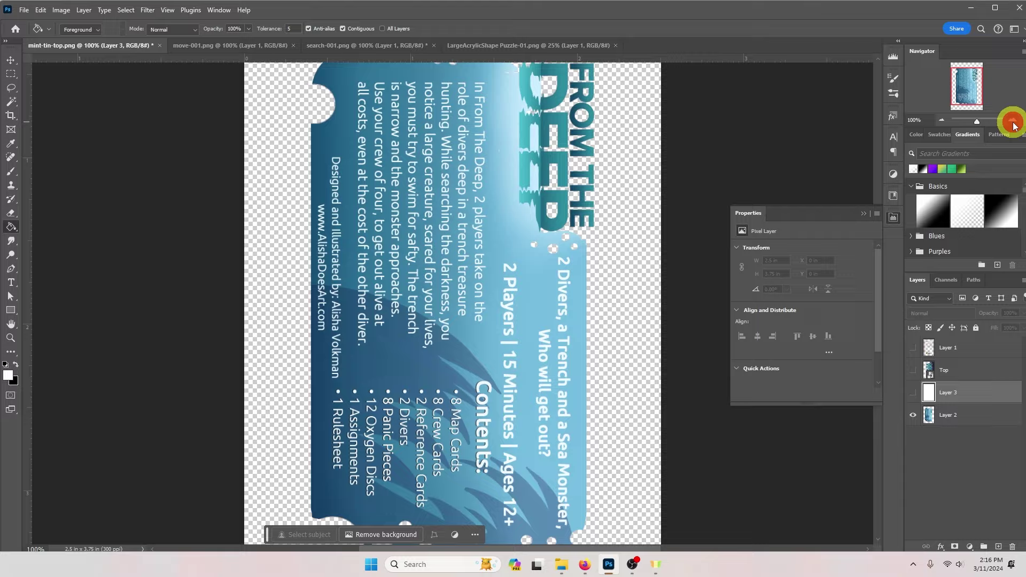
click(1012, 122)
click(8, 375)
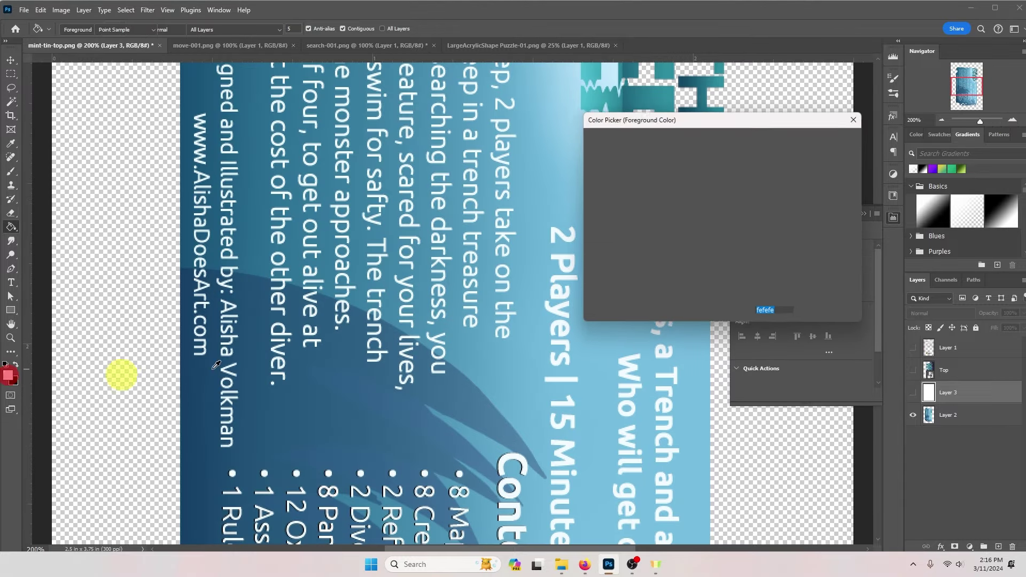
click(557, 229)
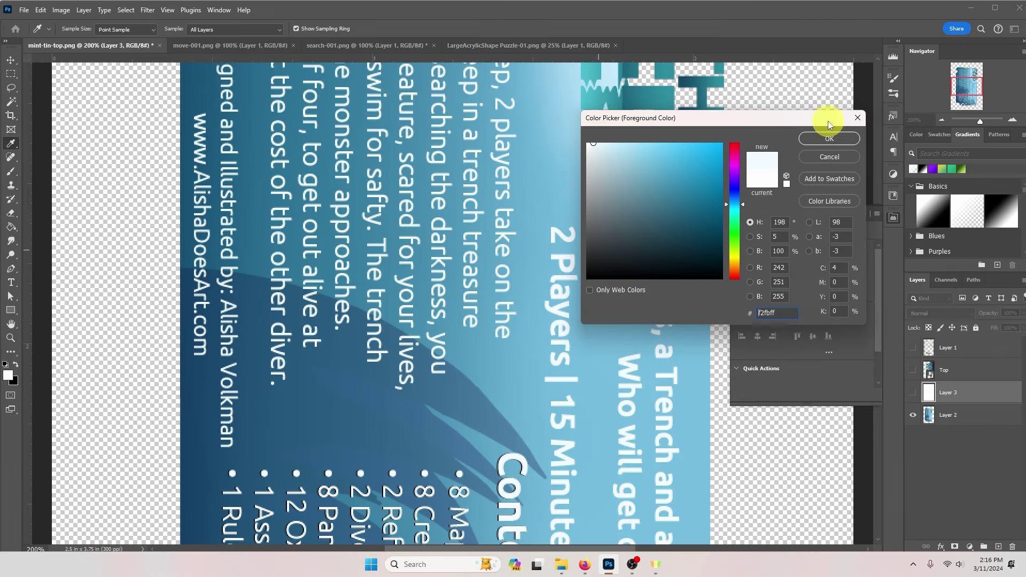
click(808, 71)
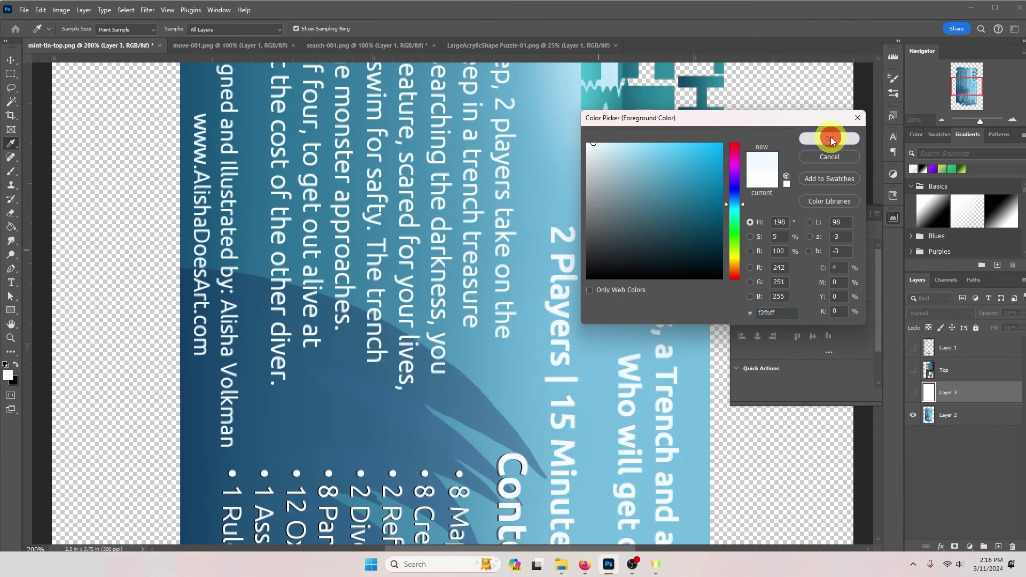
key(g)
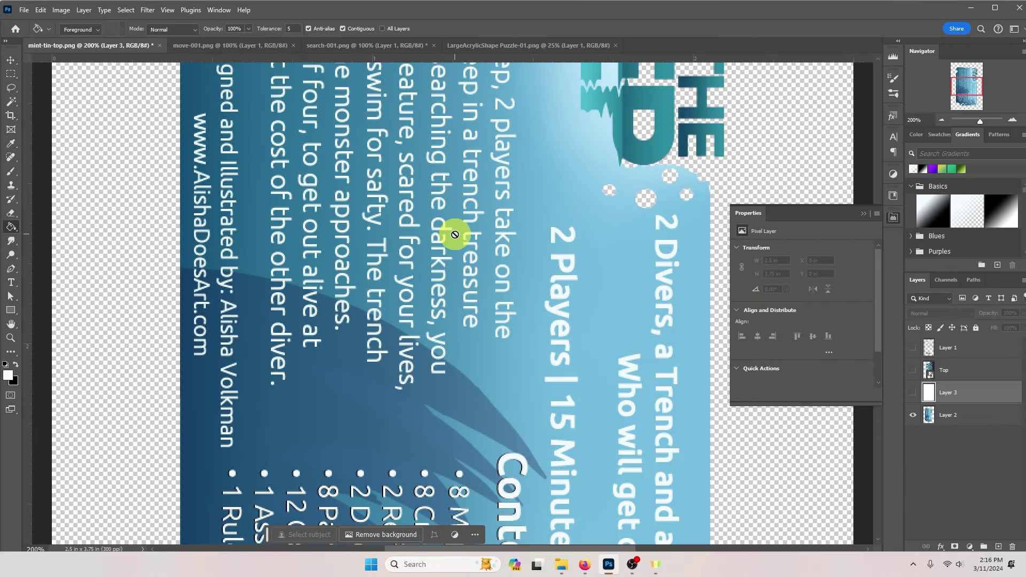
key(ctrl+minus)
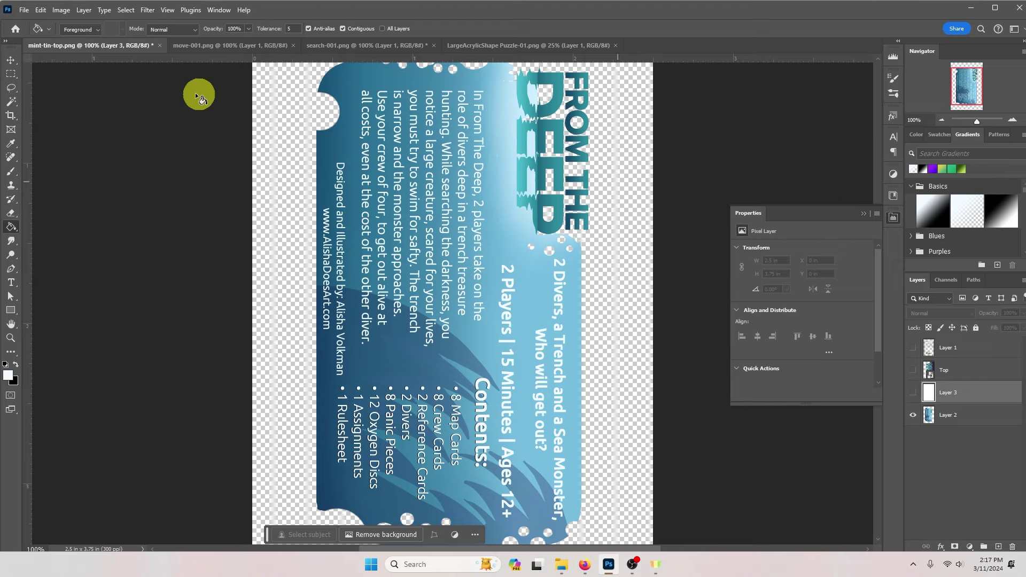
On move-001.png, zoom in and sample the boot wing's pale blue e5f5f9 as foreground colour
click(187, 46)
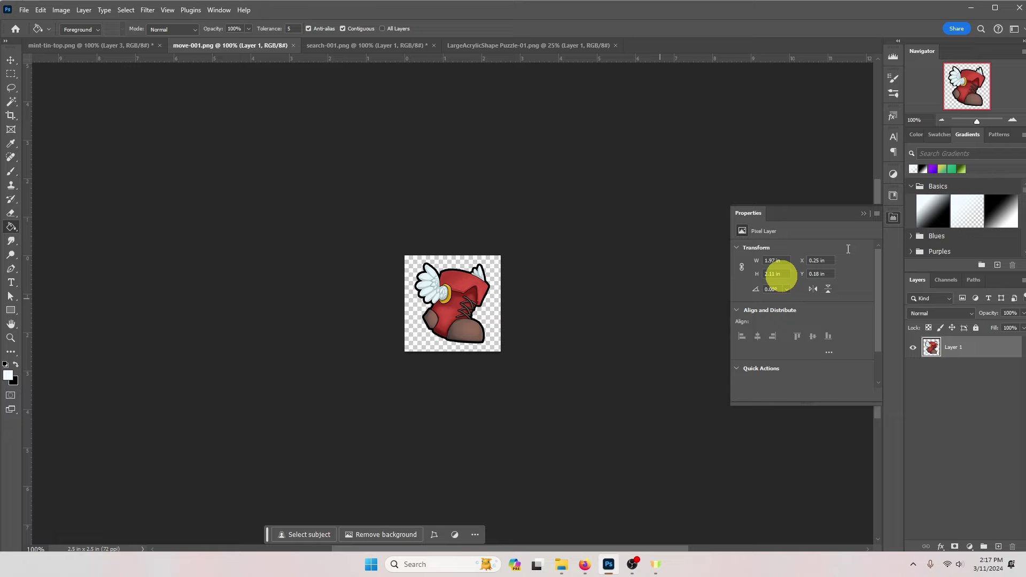
click(1012, 120)
click(1012, 120)
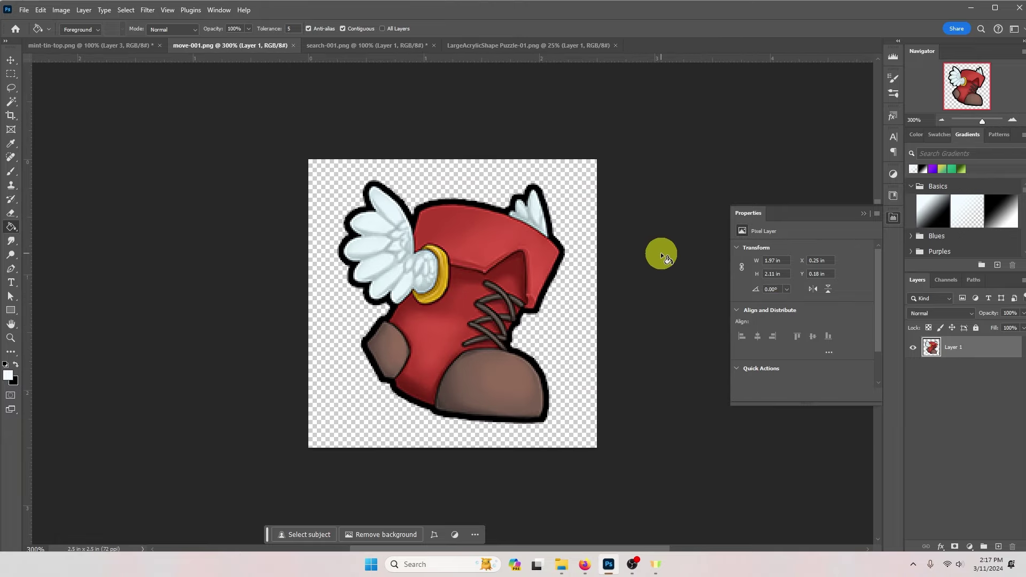
click(8, 376)
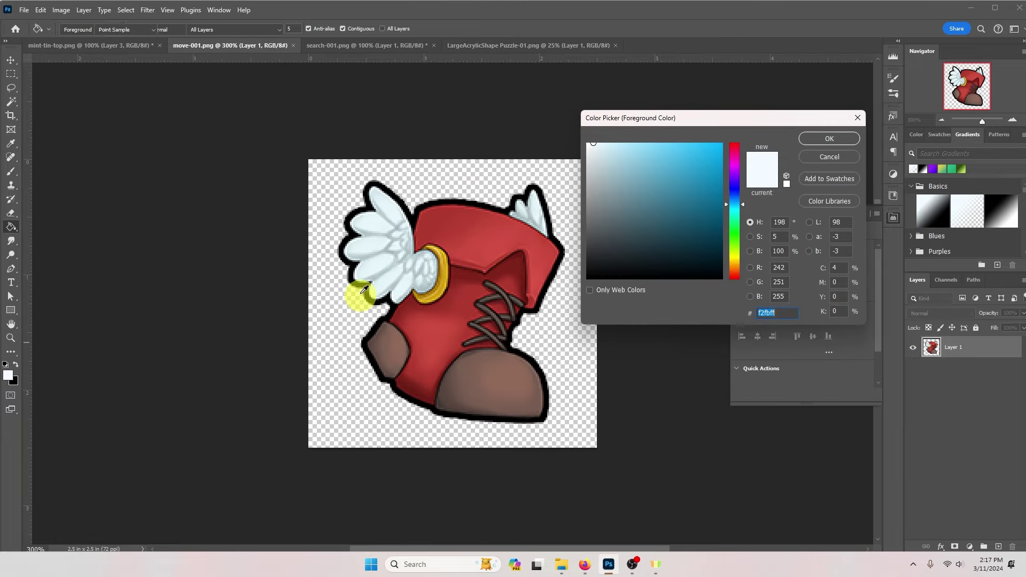
click(379, 256)
click(373, 264)
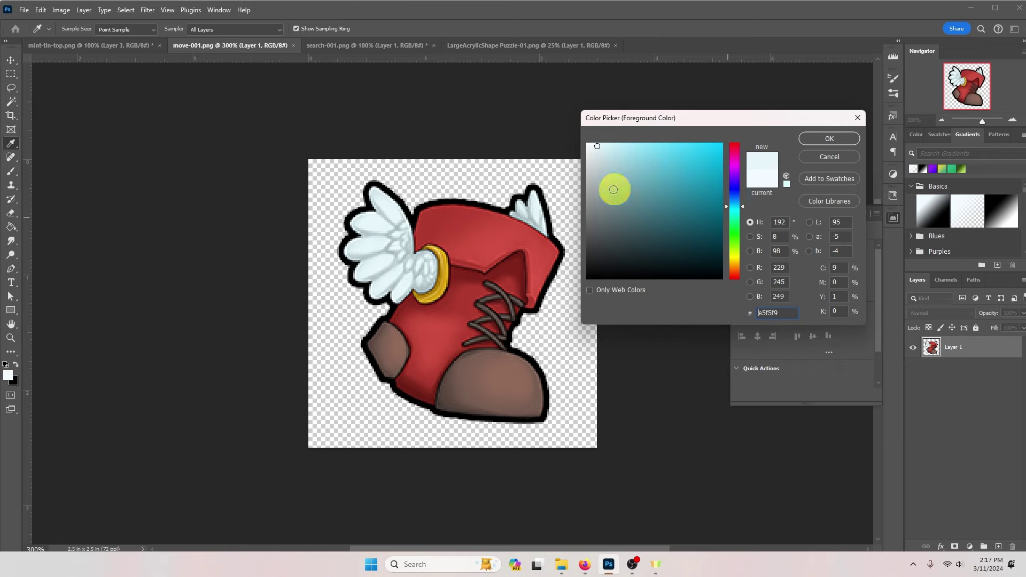
click(824, 139)
key(g)
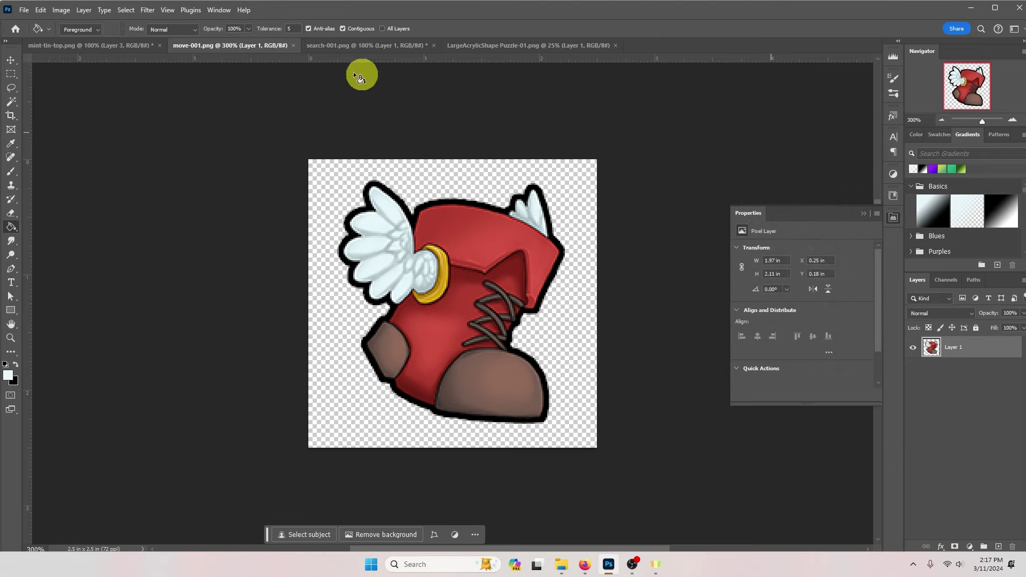
click(323, 50)
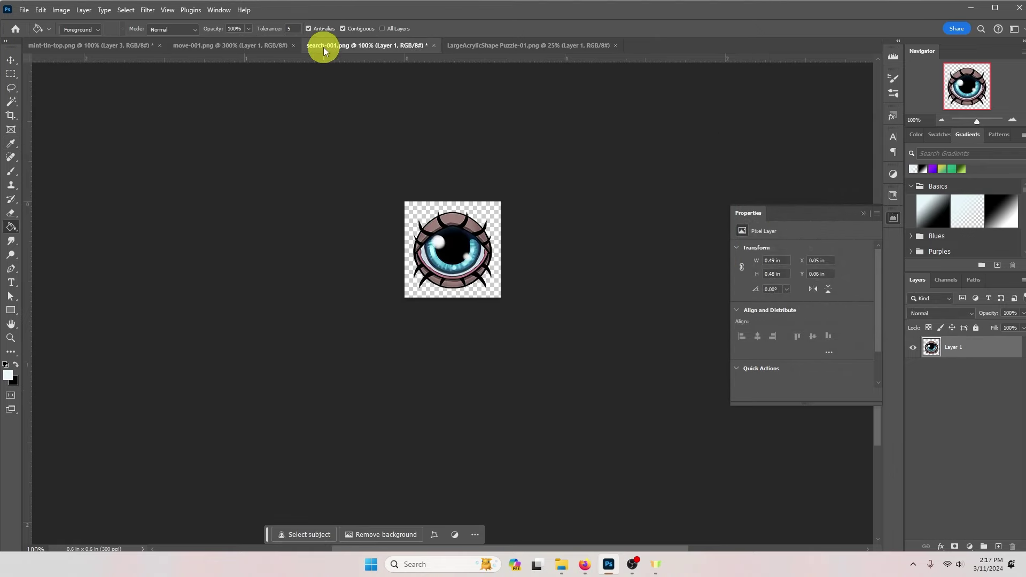
click(1012, 121)
click(1012, 122)
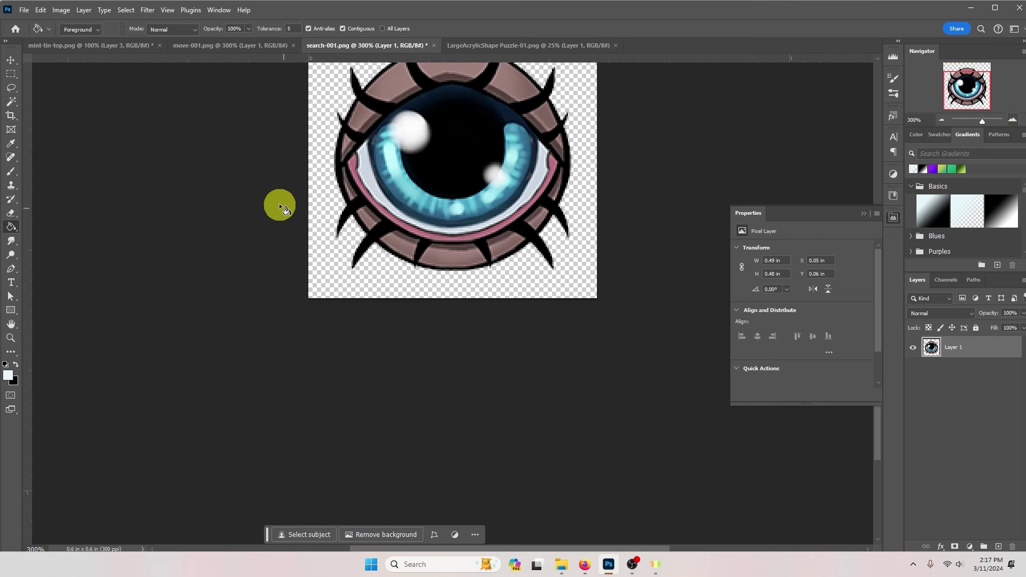
click(8, 375)
click(415, 124)
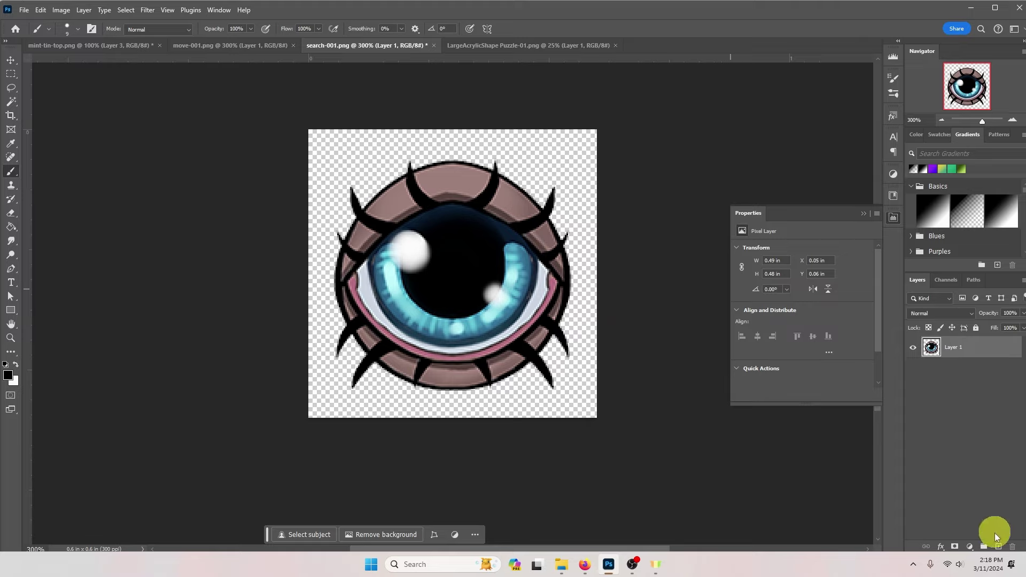
Add a new layer filled with black and clip it to the eye artwork in Layer 1
click(997, 547)
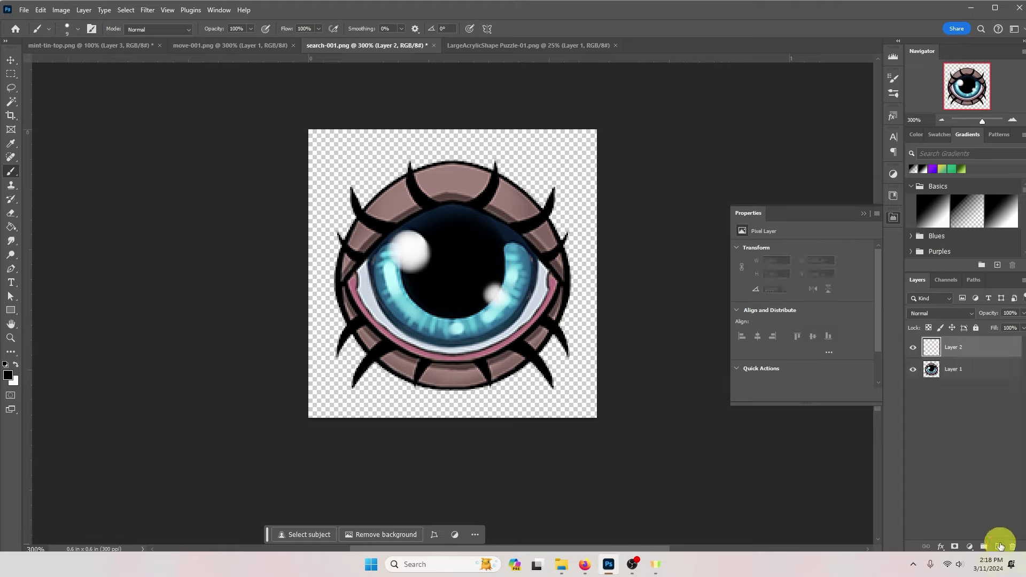
click(11, 229)
click(541, 225)
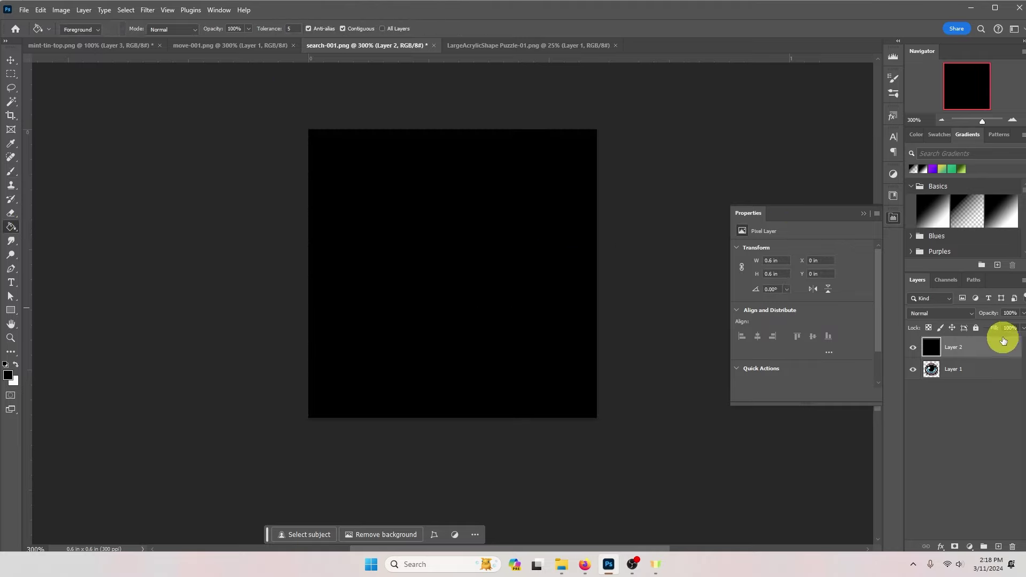
drag(994, 356, 988, 353)
alt+click(989, 357)
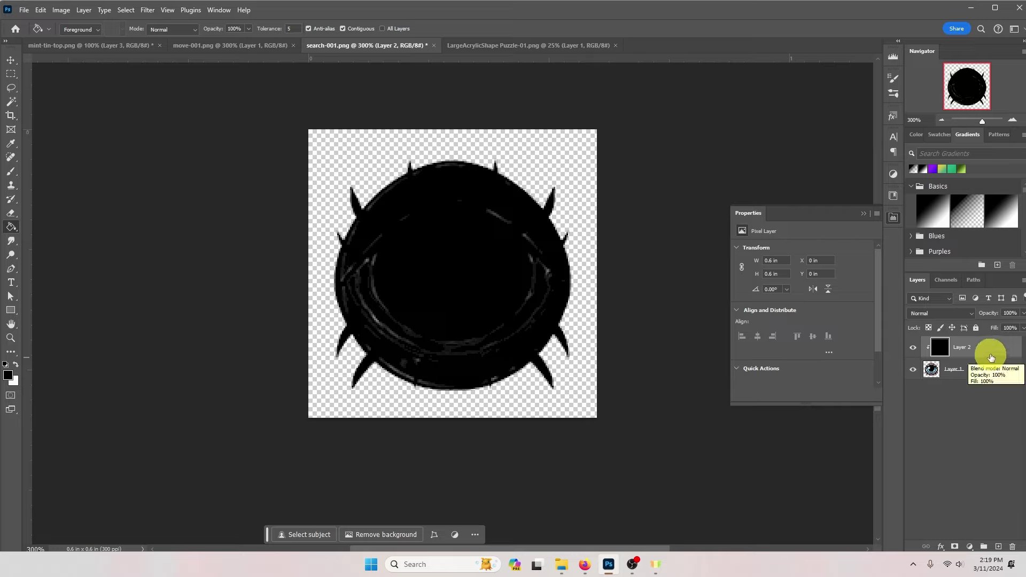
Set the black layer's blend mode to Multiply at 1% opacity
click(949, 314)
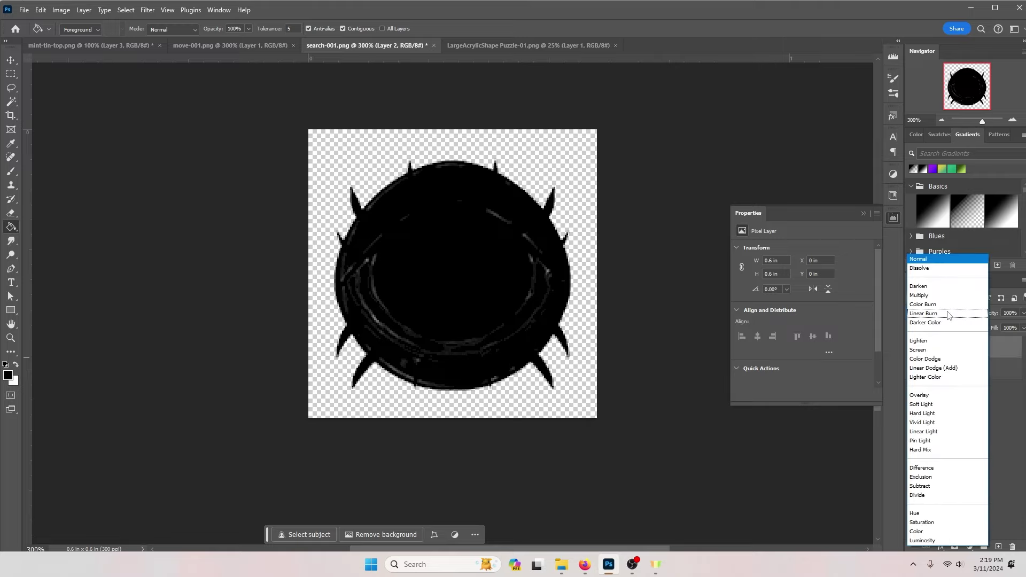
click(930, 297)
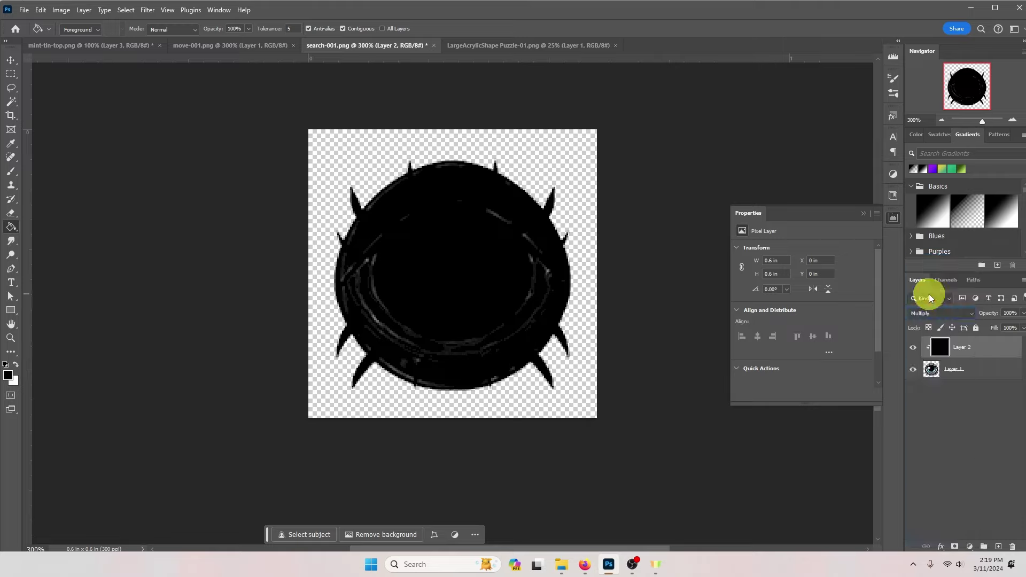
click(1008, 313)
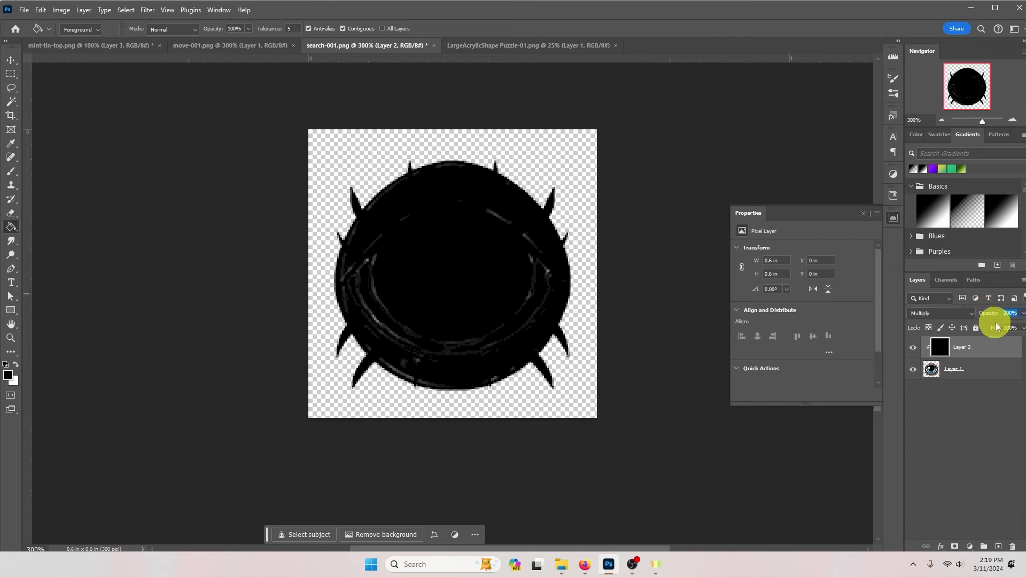
text(1)
key(Return)
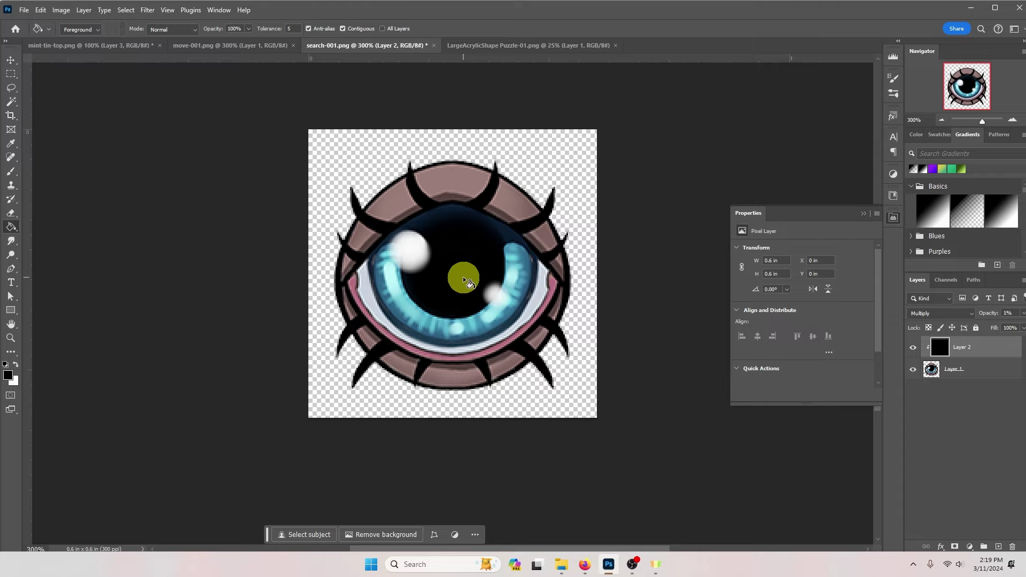
Hide Layer 2 and brush a pure white #ffffff dot into the eye's pupil on Layer 1
click(913, 348)
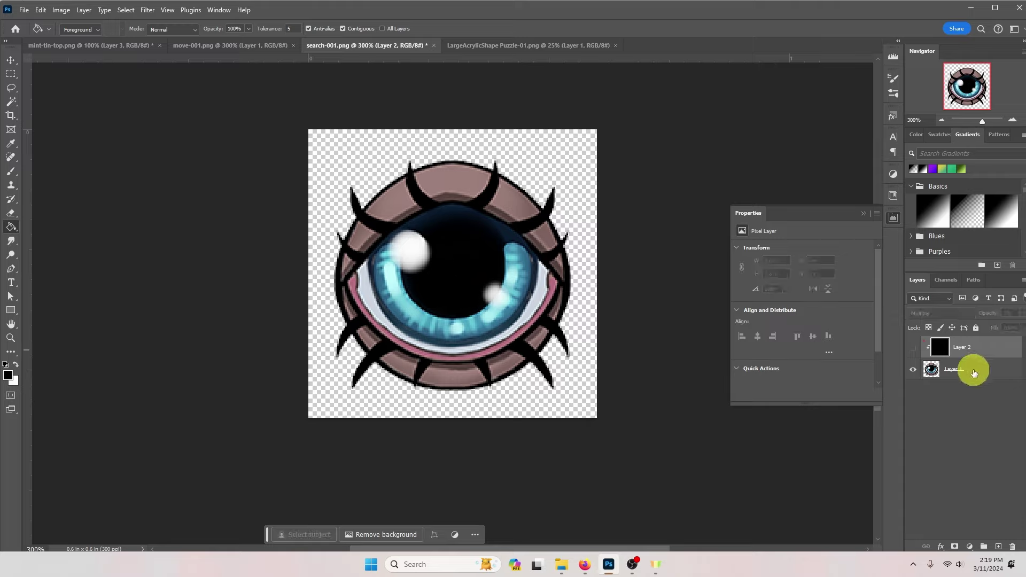
click(973, 366)
click(10, 171)
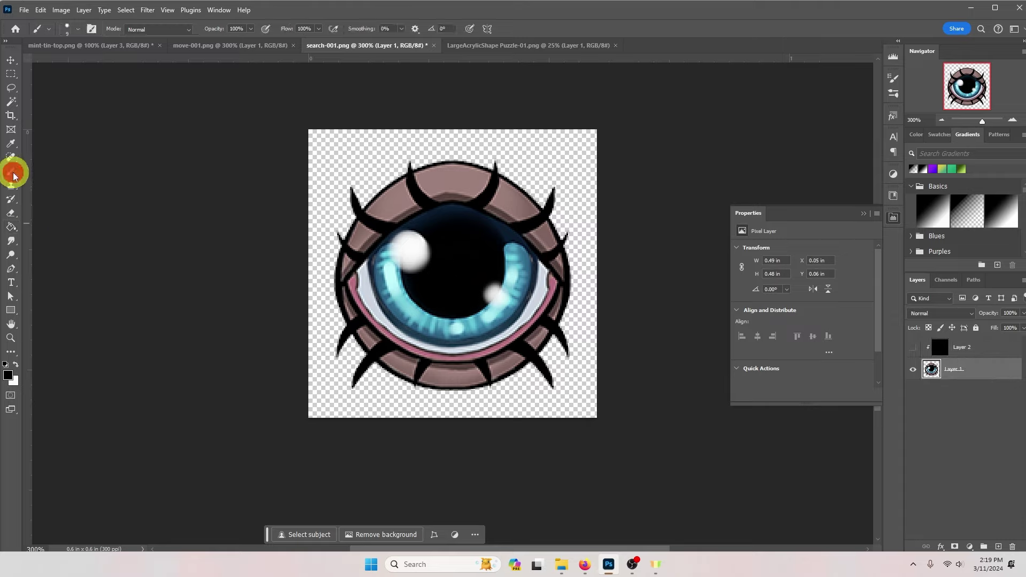
click(10, 378)
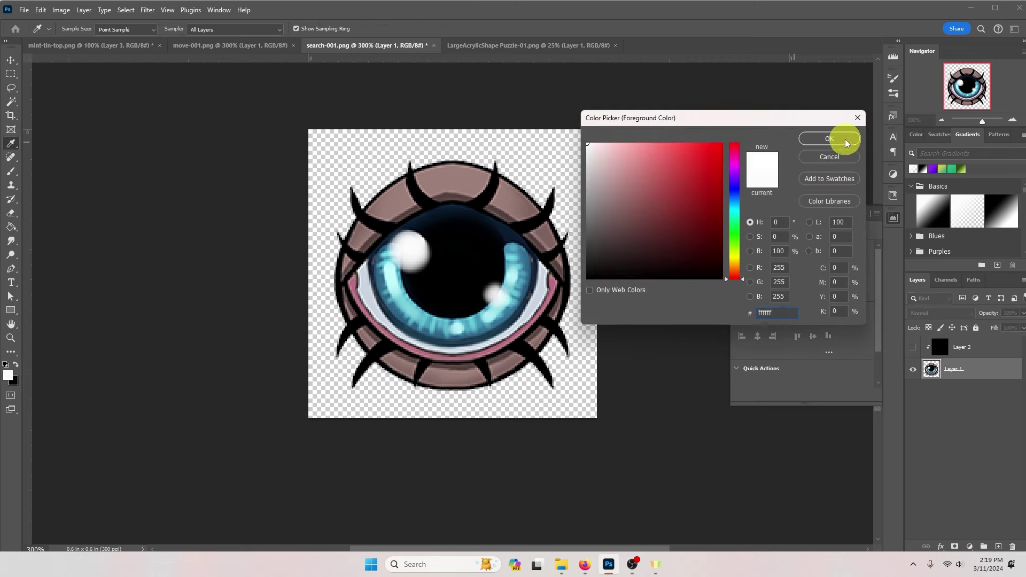
click(844, 139)
click(456, 266)
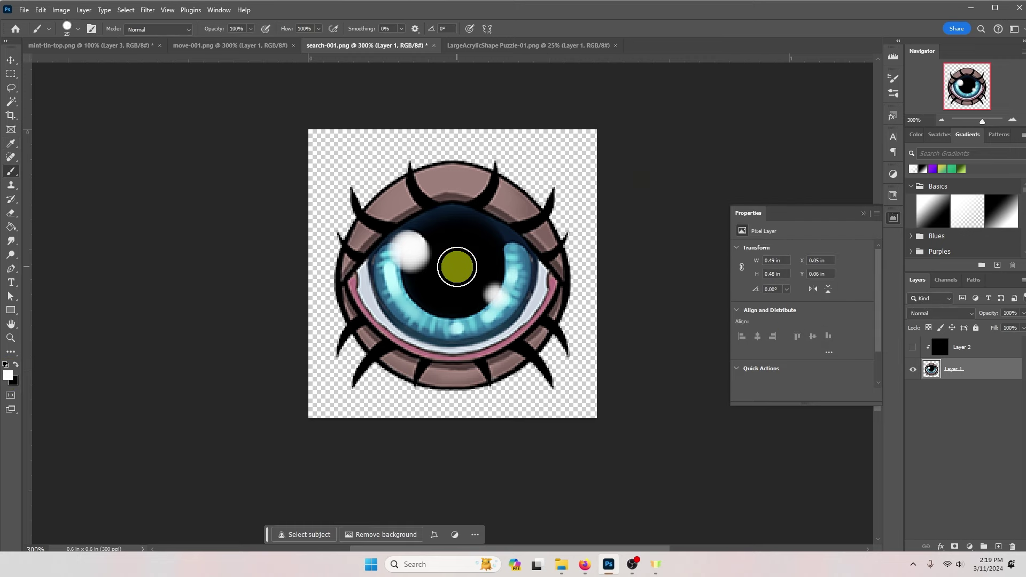
click(8, 376)
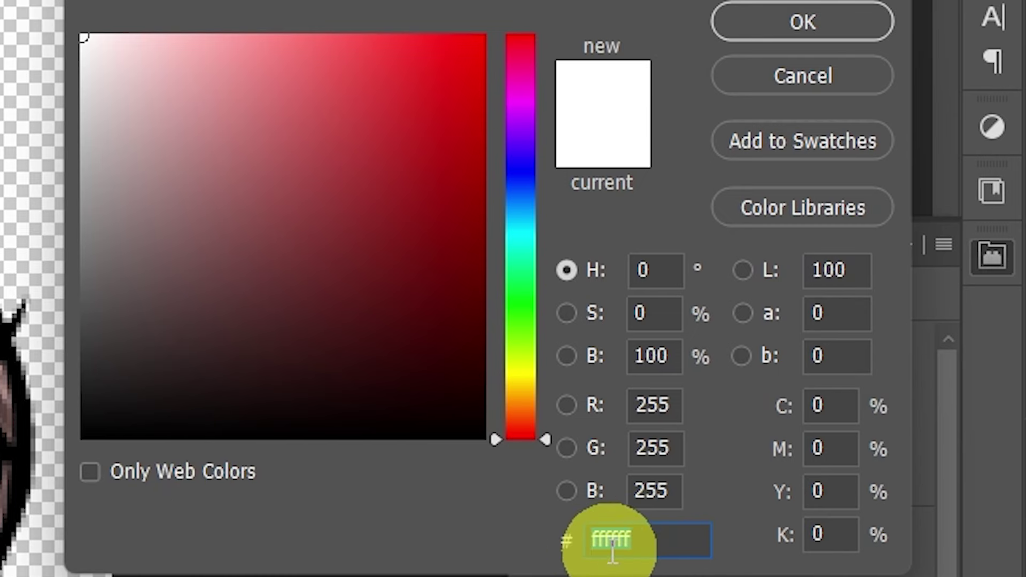
click(756, 23)
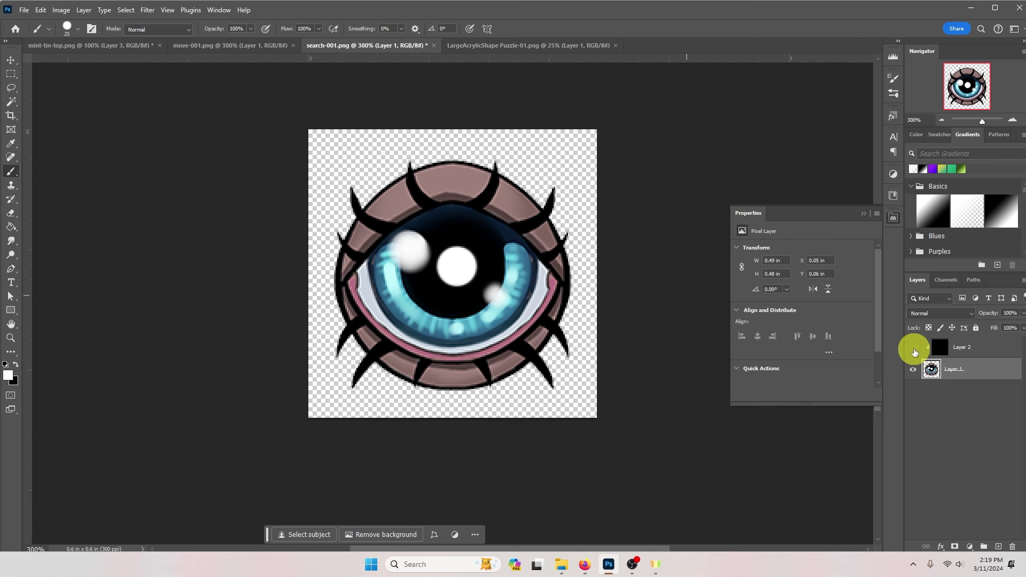
Show the 1% black layer again and sample the dot, which now reads fcfcfc
click(913, 349)
click(978, 346)
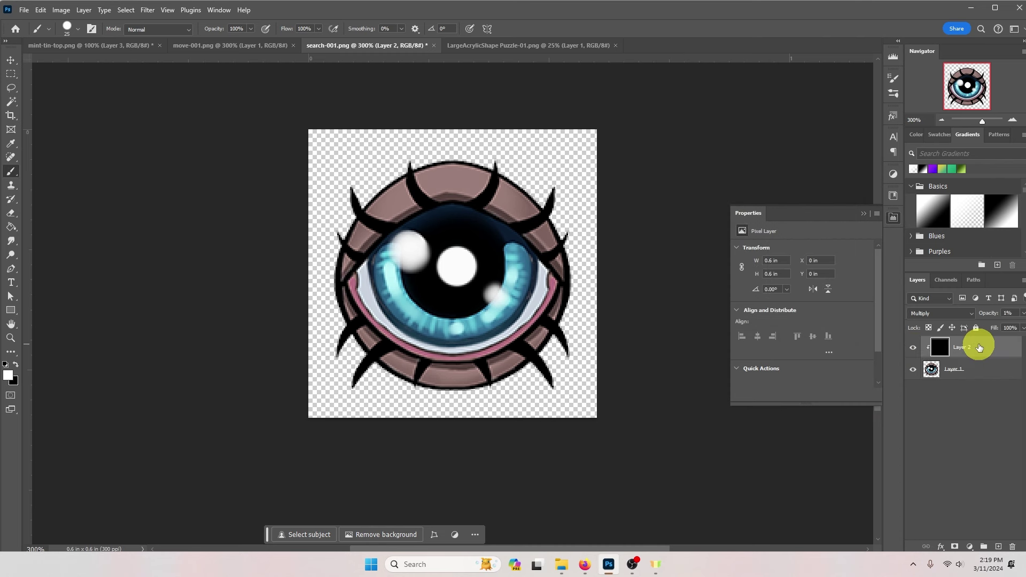
click(9, 376)
text(fcfcfc)
click(595, 311)
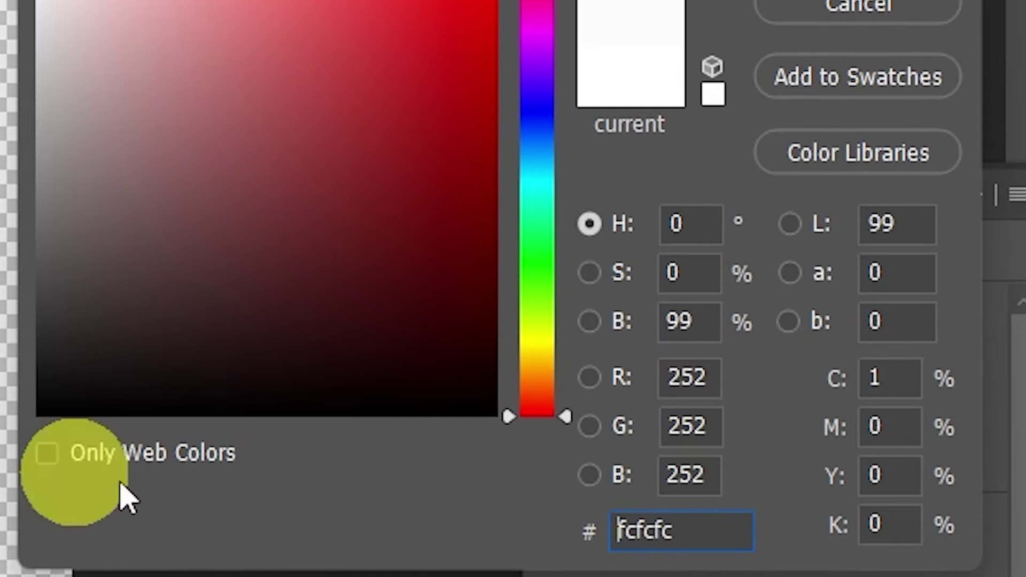
drag(710, 531, 619, 529)
double_click(649, 529)
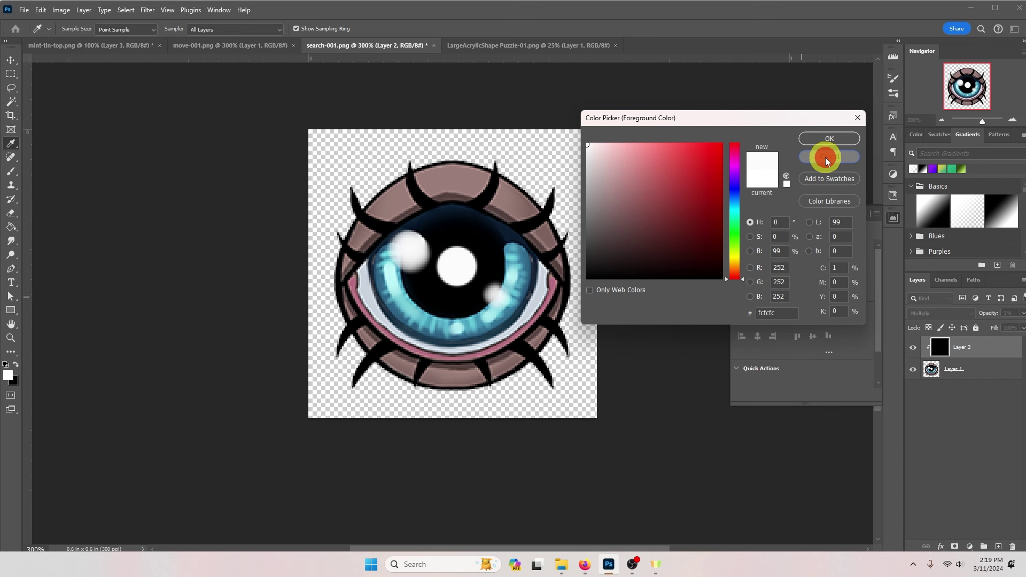
In LargeAcrylicShape Puzzle-01.png, sample the snake's fang and the die's white 20 to confirm off-white values
click(837, 6)
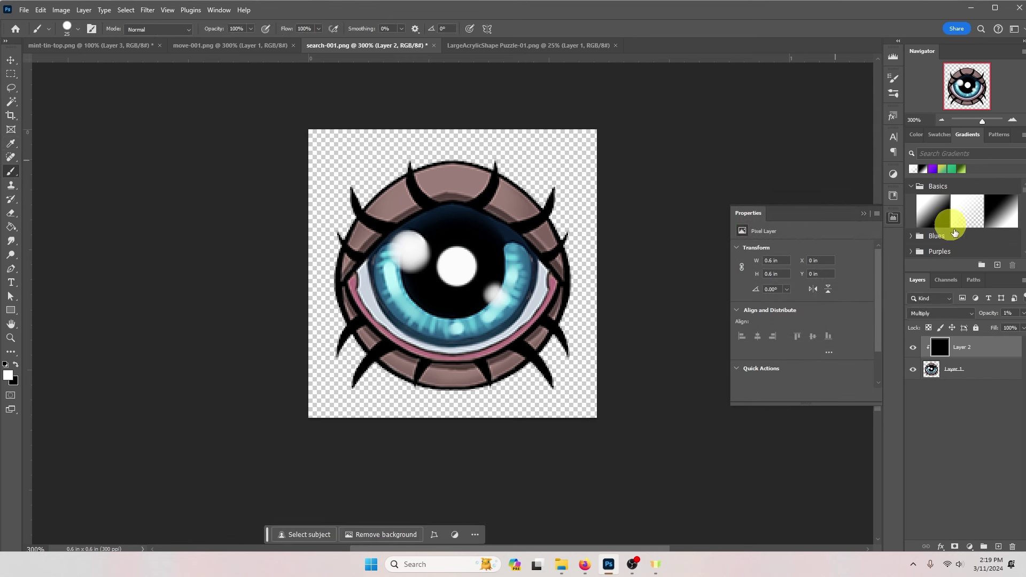
click(470, 47)
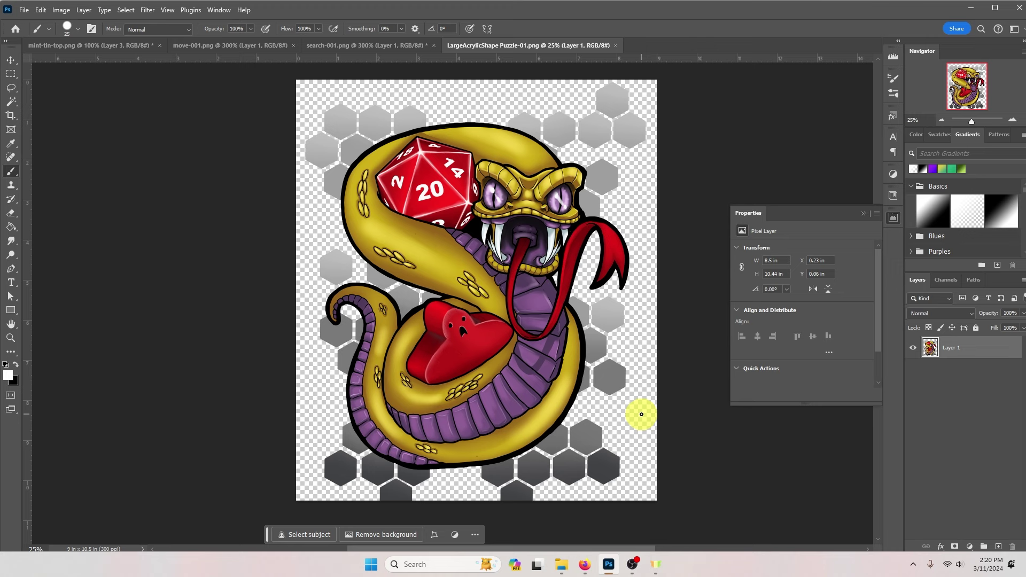
click(7, 377)
click(498, 235)
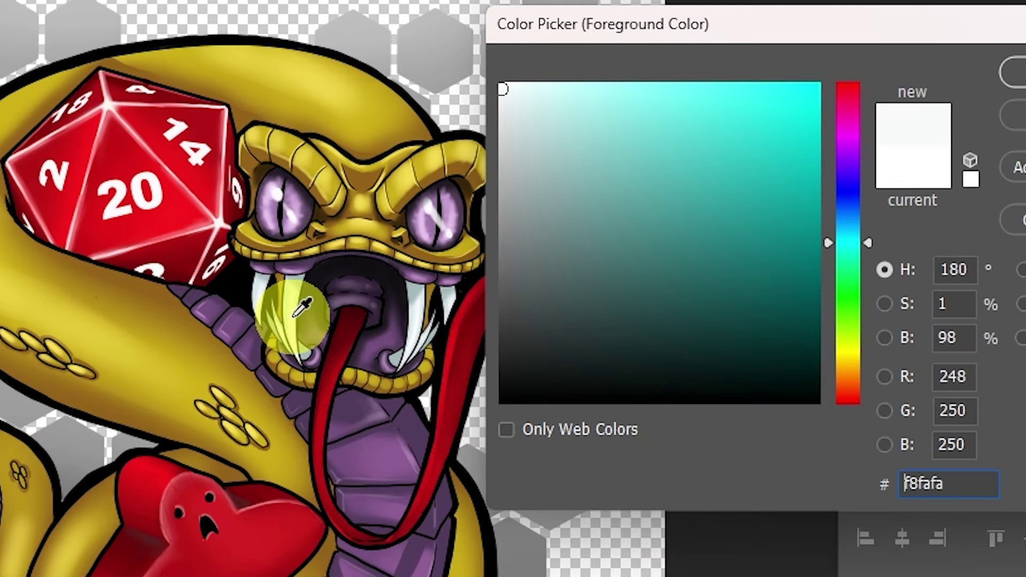
click(160, 192)
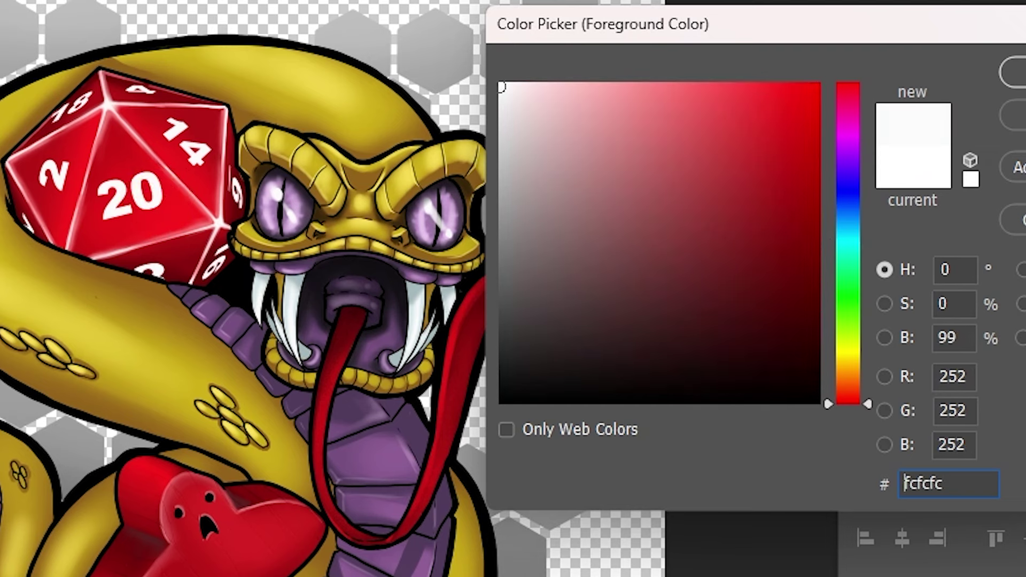
click(1025, 113)
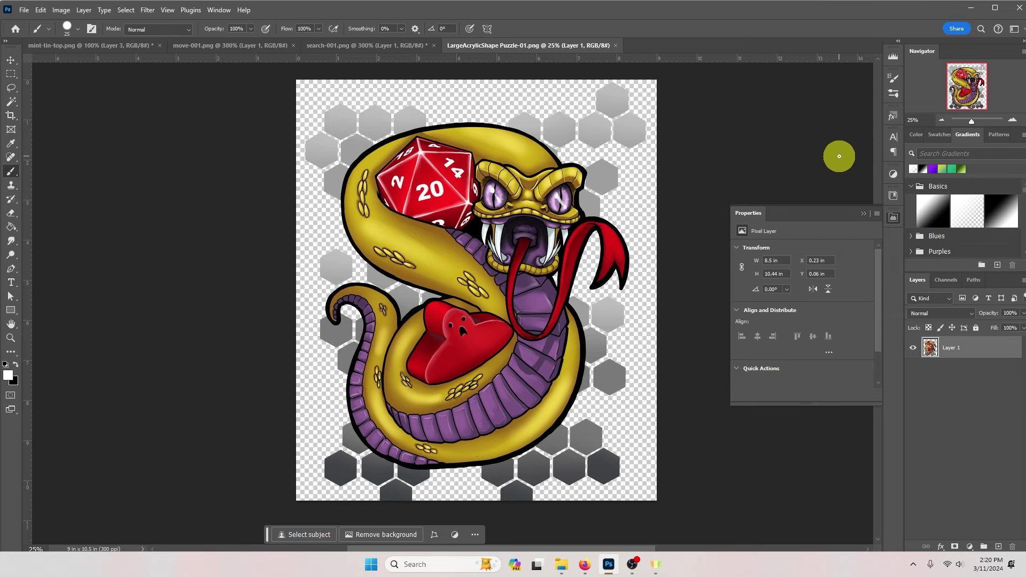